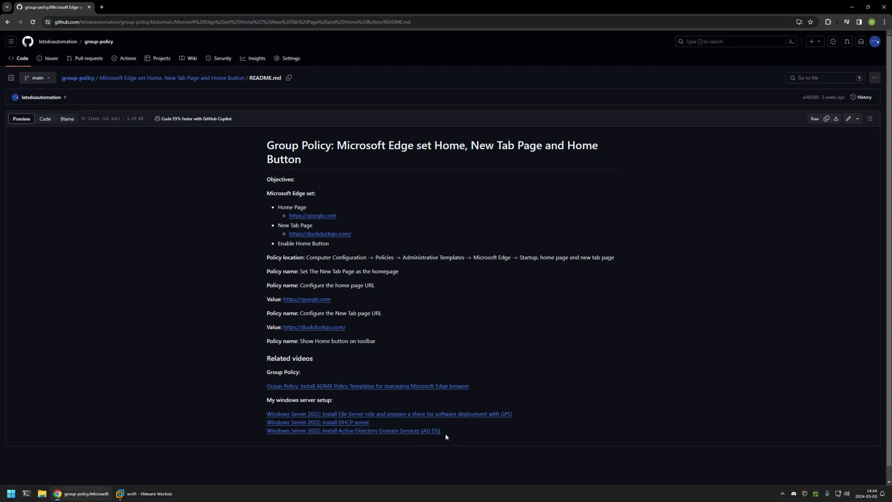
Step: Highlight the related-video, Windows Server setup and Group Policy video links on the reference page
drag(430, 439, 239, 358)
click(325, 365)
drag(455, 434, 238, 401)
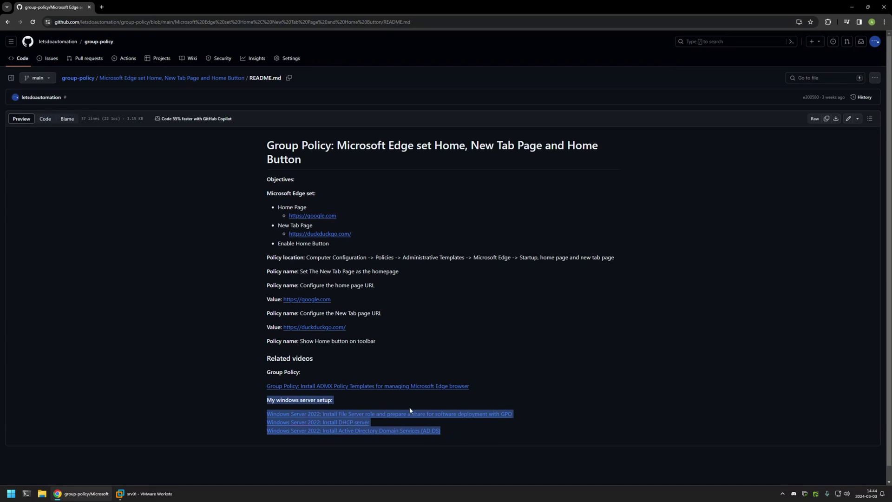
drag(484, 395, 240, 368)
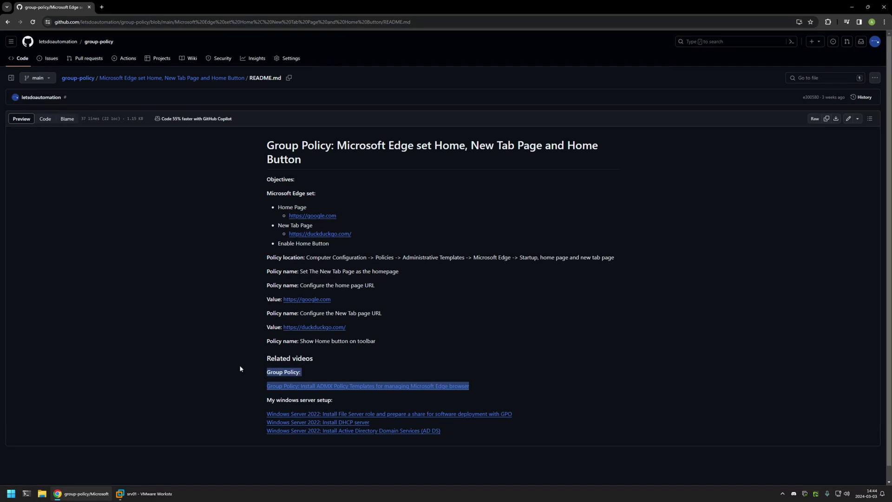
click(365, 365)
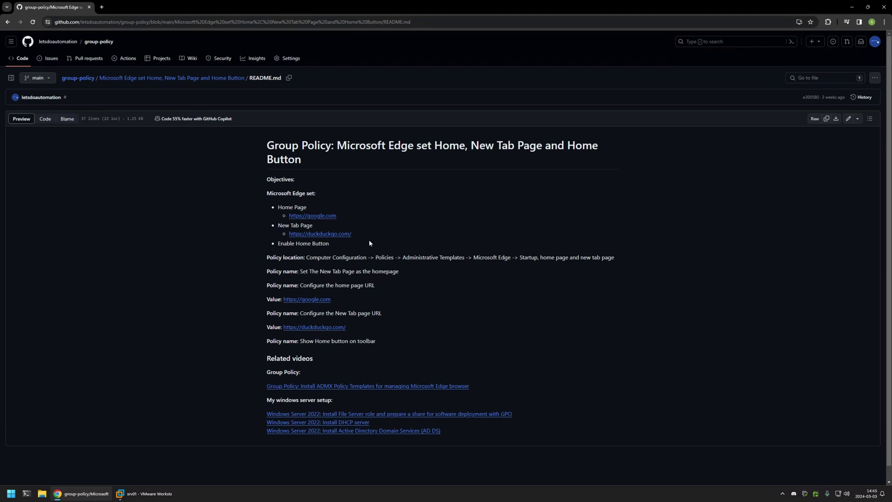
drag(370, 243, 279, 205)
click(302, 212)
drag(344, 217, 289, 215)
click(337, 217)
drag(354, 236, 288, 233)
click(325, 232)
drag(340, 246, 274, 248)
click(333, 243)
drag(401, 348, 255, 256)
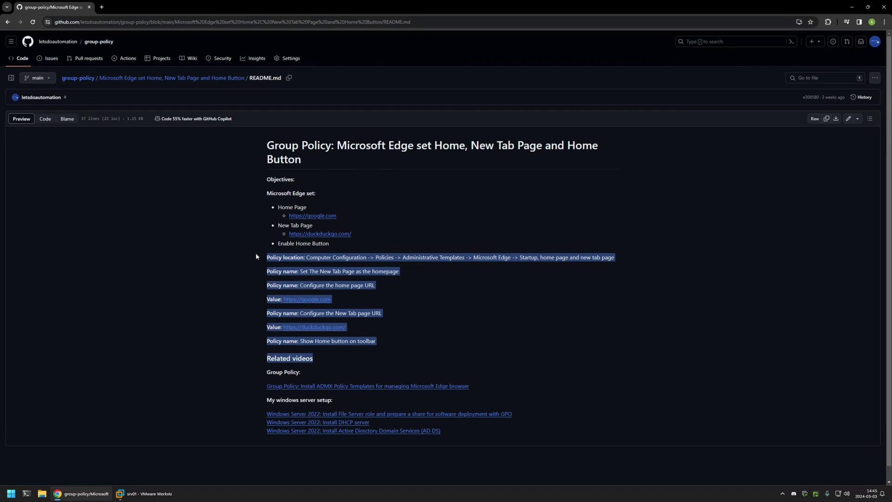
click(331, 242)
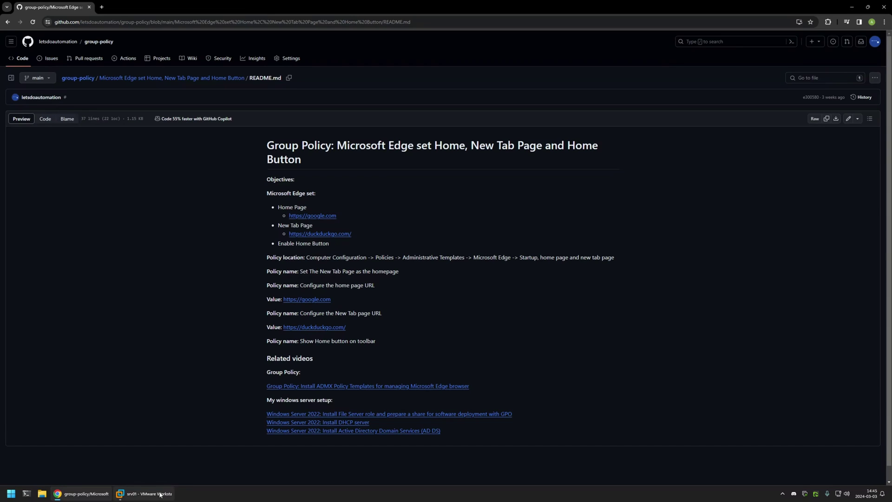
Step: On the server VM, open Group Policy Management and create a new GPO named 'edge settings'
click(144, 494)
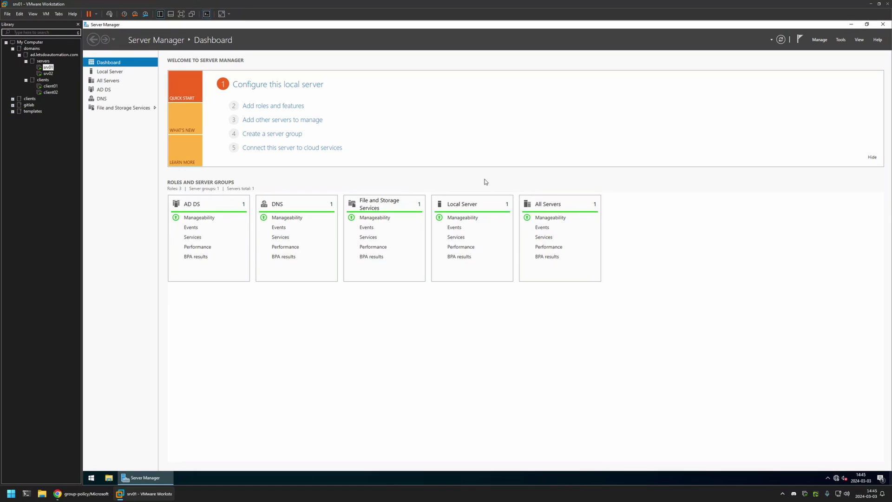
click(841, 39)
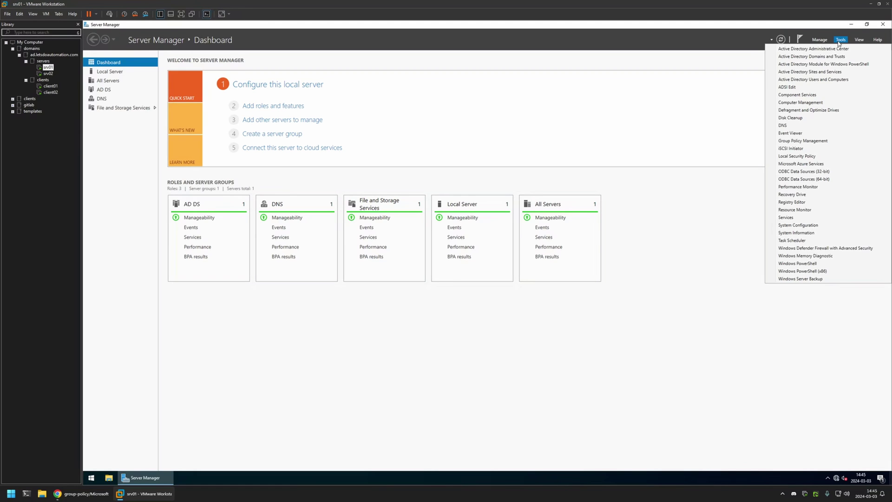
click(800, 141)
right_click(139, 138)
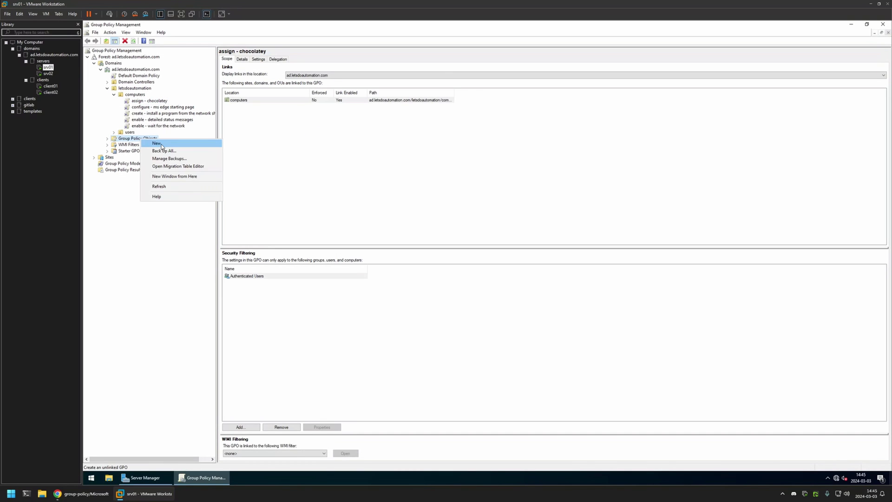
click(167, 144)
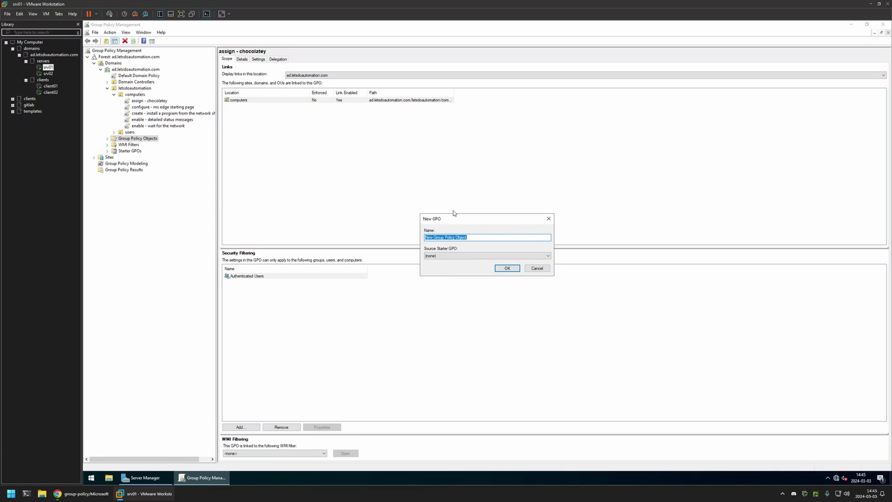
text(edge settings)
click(497, 270)
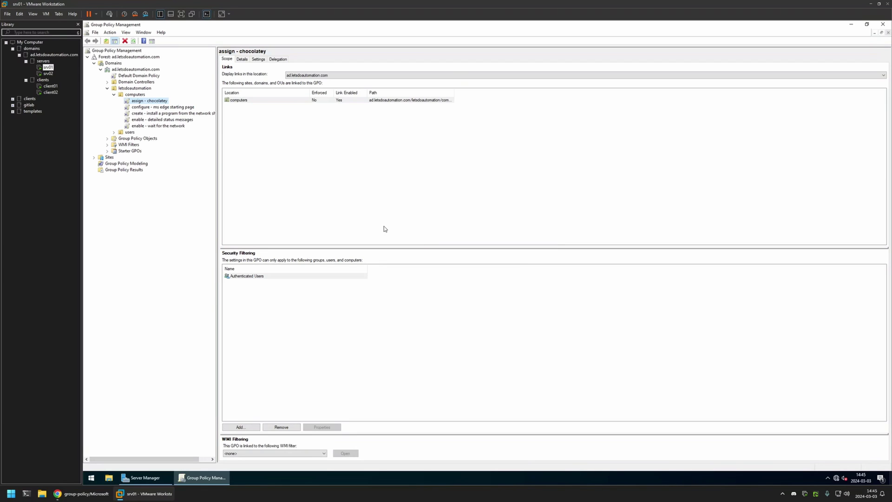
Step: Open the 'edge settings' GPO in Group Policy Management Editor and widen its tree pane
click(108, 139)
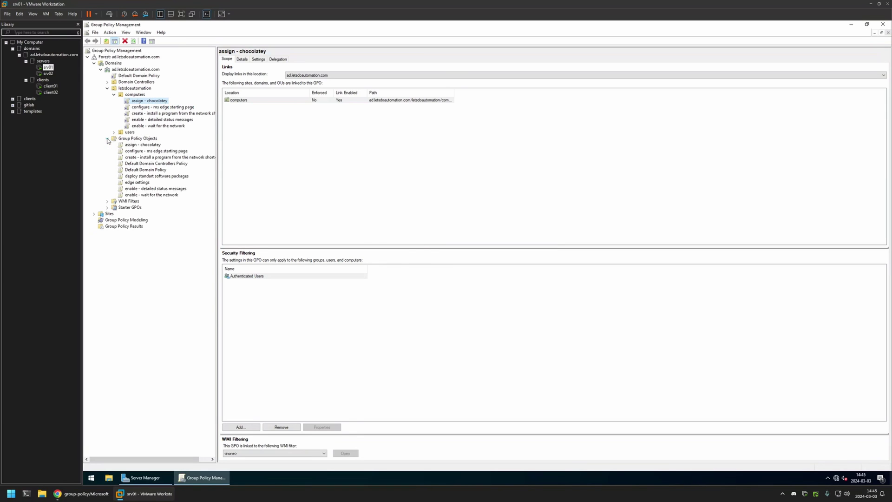
click(140, 183)
right_click(141, 183)
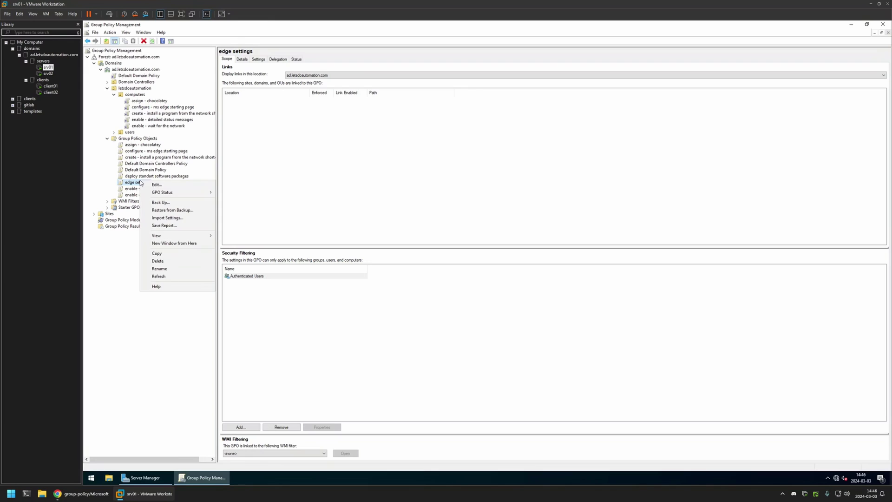
click(150, 185)
drag(241, 55, 449, 107)
drag(391, 161, 495, 161)
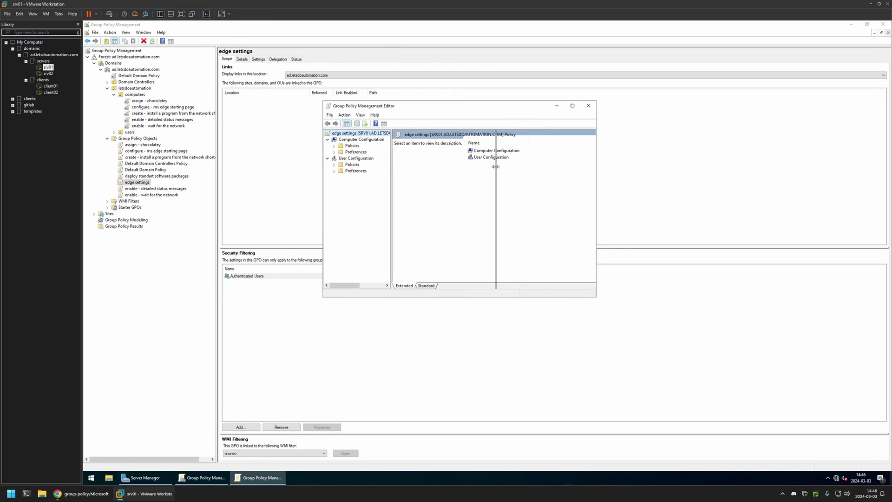
Step: Browse Computer Configuration > Administrative Templates > Microsoft Edge > Startup, home page and new tab page, maximized
click(367, 140)
click(334, 146)
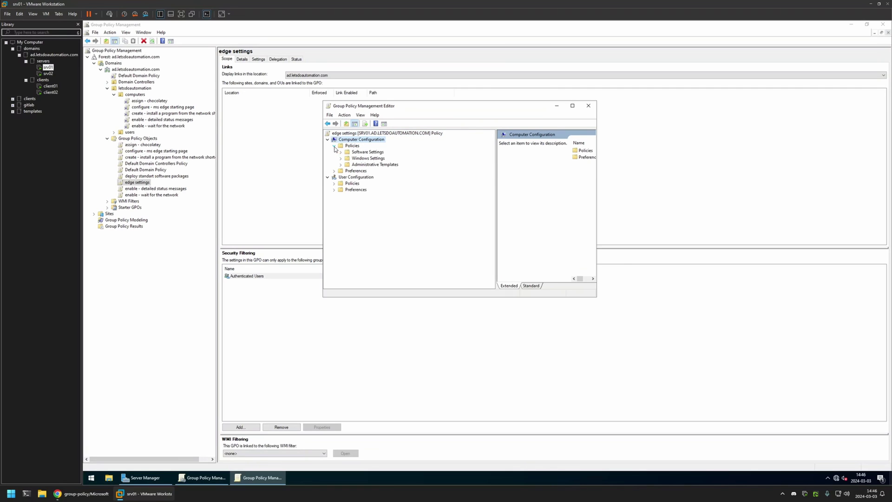
click(342, 165)
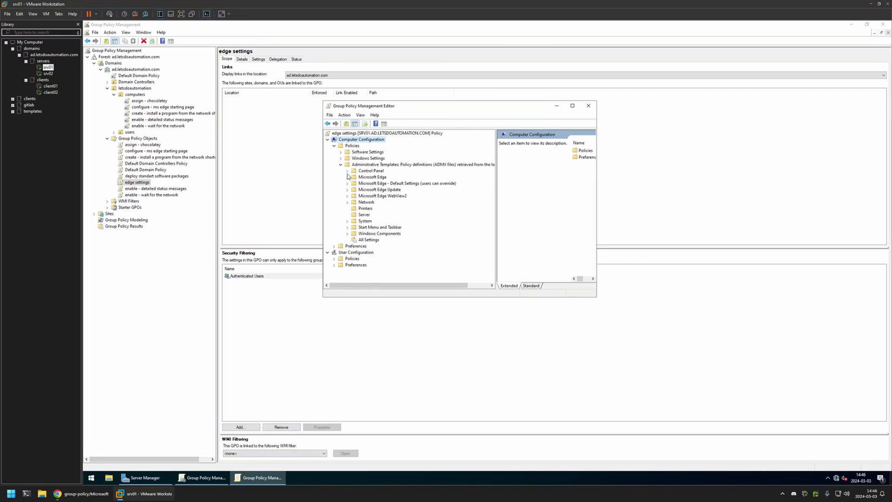
click(347, 177)
scroll(348, 178, down, 2)
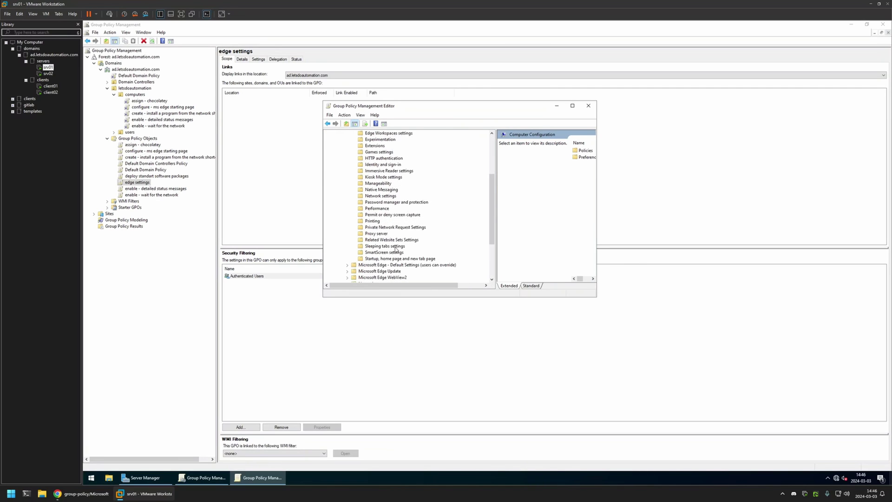
click(378, 259)
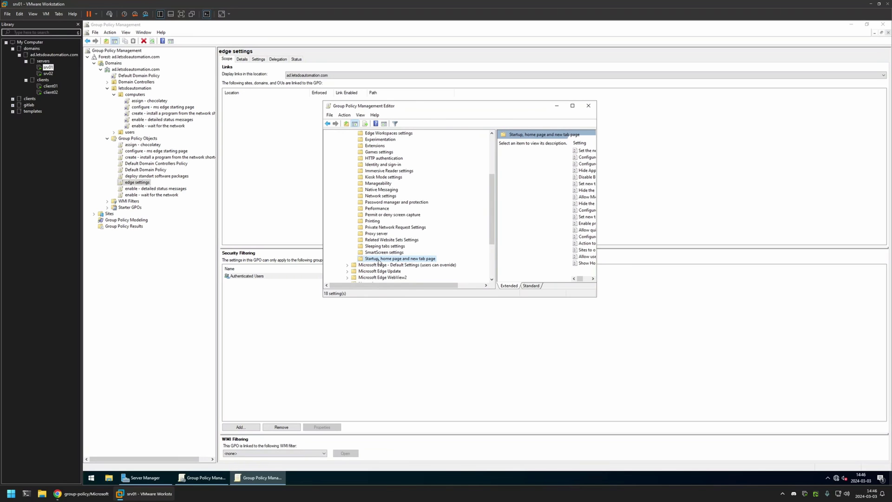
click(573, 105)
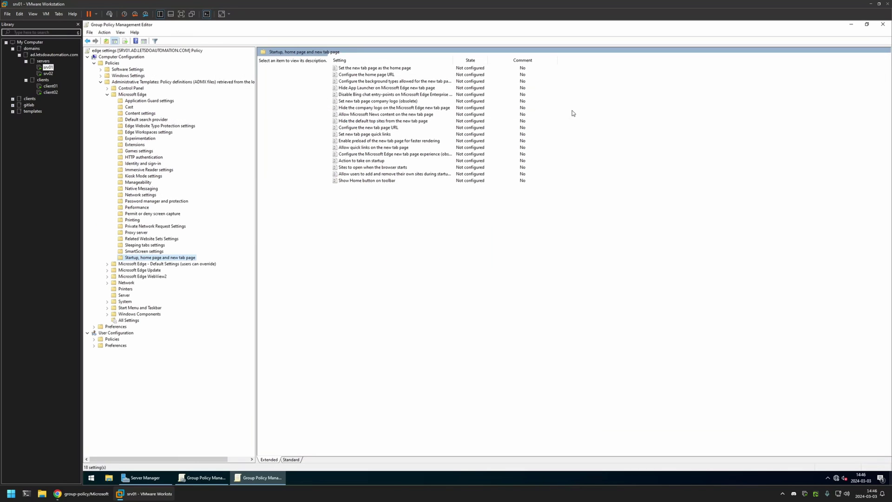
Step: Enable the 'Show Home button on toolbar' policy
double_click(344, 182)
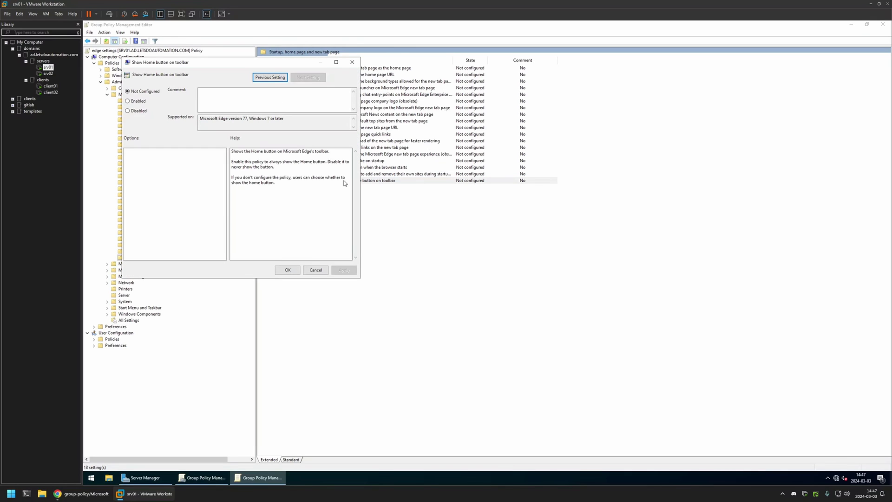
click(138, 102)
click(287, 270)
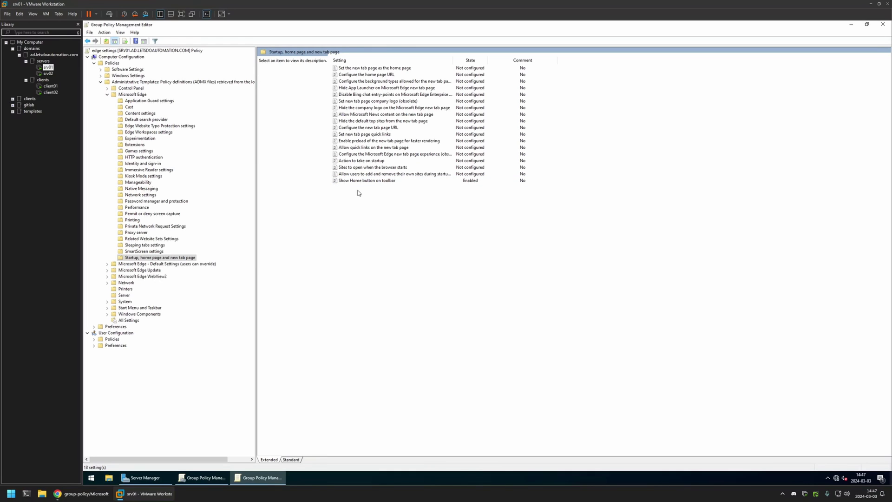
Step: Set 'Set the new tab page as the home page' to Disabled and apply it
click(375, 70)
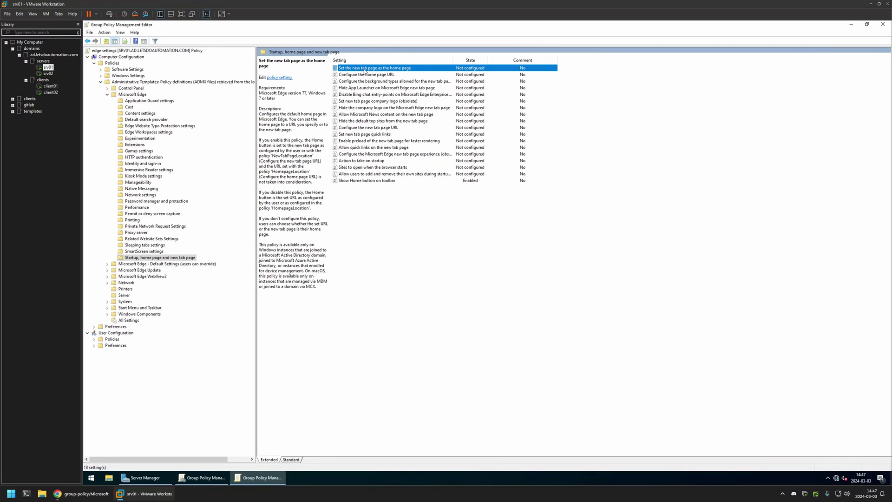
double_click(364, 70)
drag(239, 80, 481, 80)
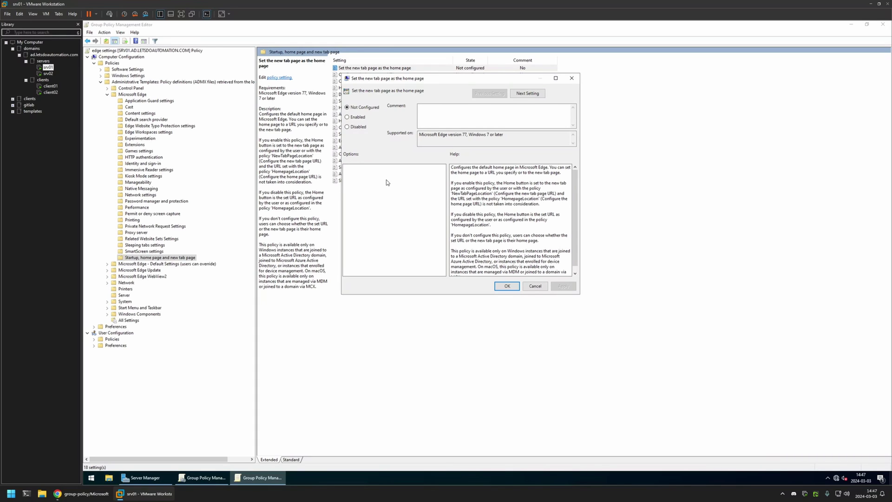
click(360, 127)
click(563, 286)
click(507, 285)
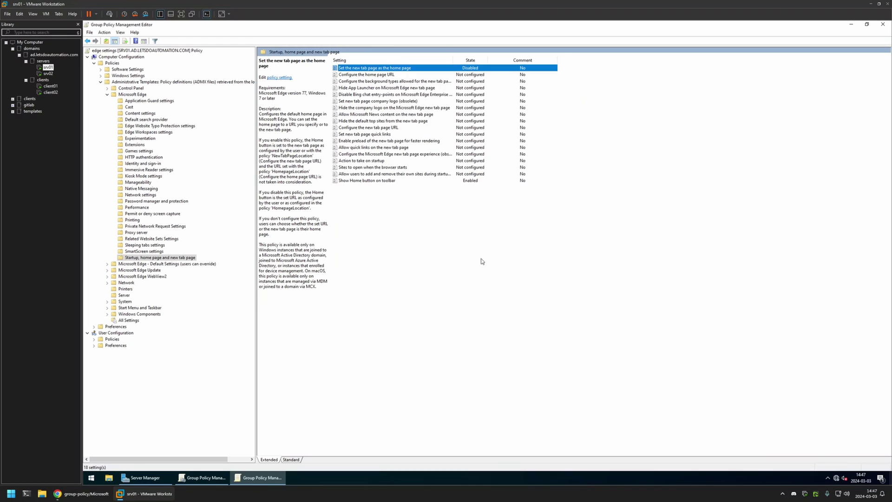
double_click(374, 77)
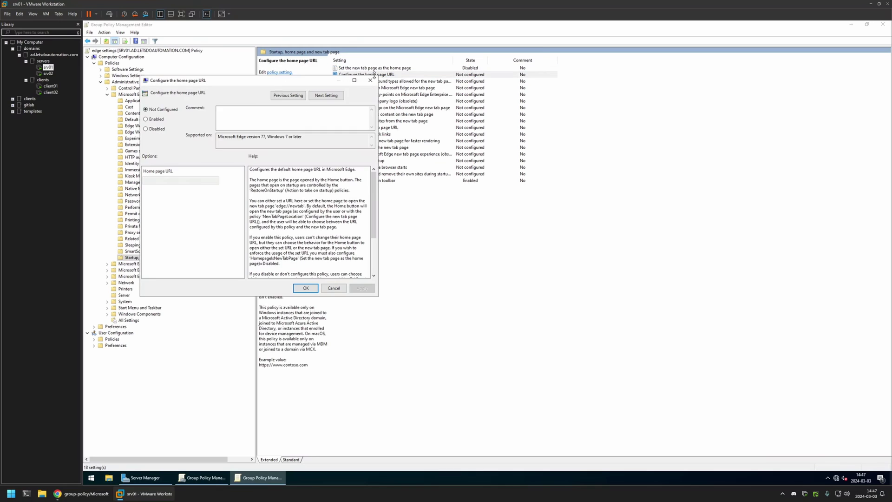
drag(267, 80, 481, 92)
click(365, 129)
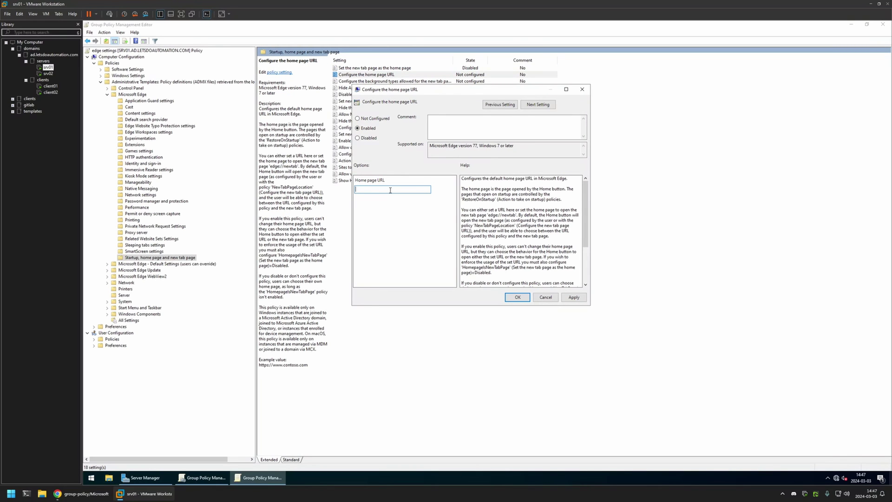
text(https://google.com)
click(518, 297)
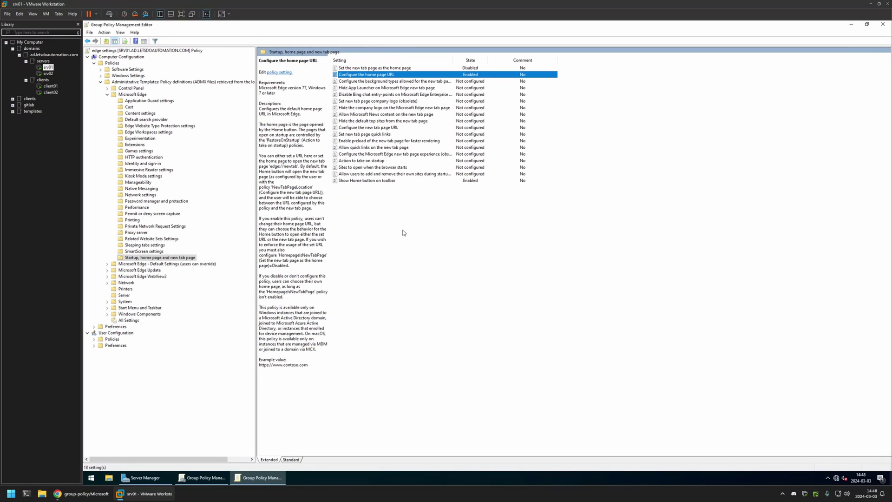
click(378, 128)
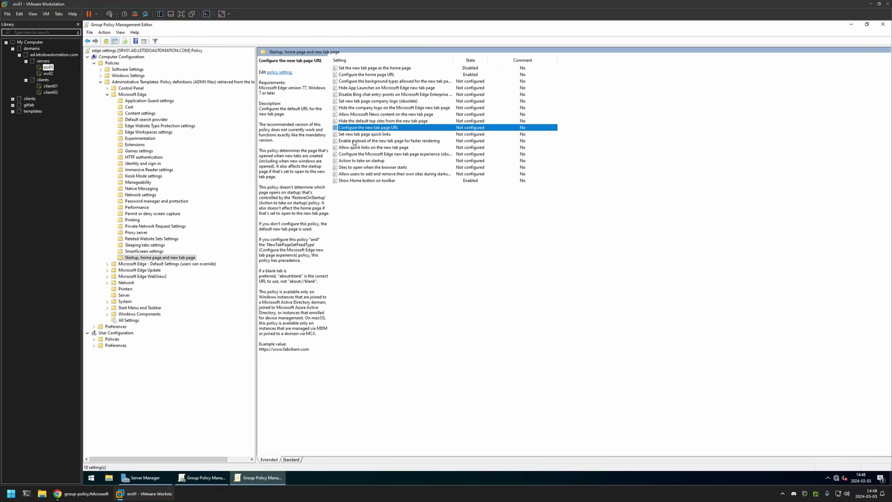
double_click(393, 129)
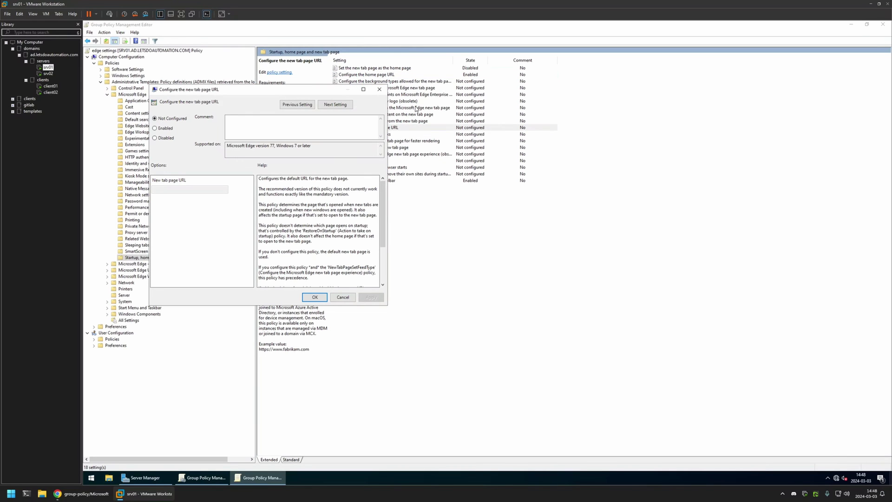
drag(299, 94, 496, 107)
click(352, 141)
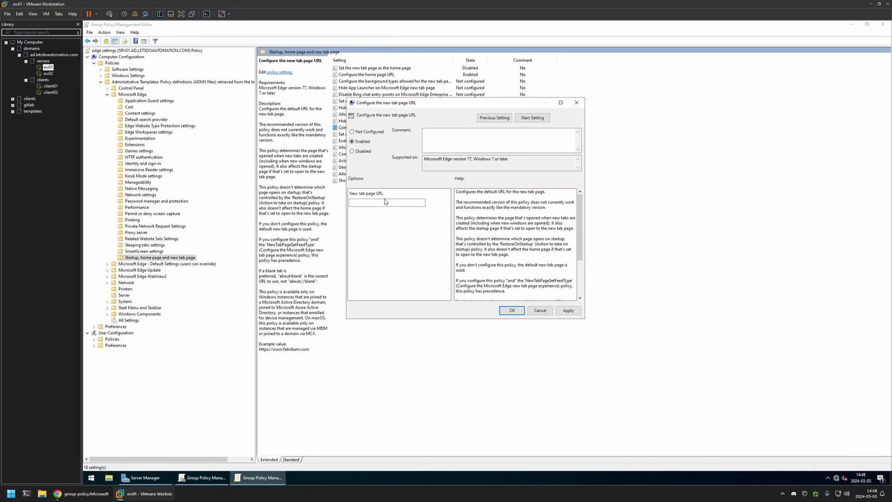
click(383, 202)
text(https://duckduckgo.com)
click(512, 311)
click(384, 204)
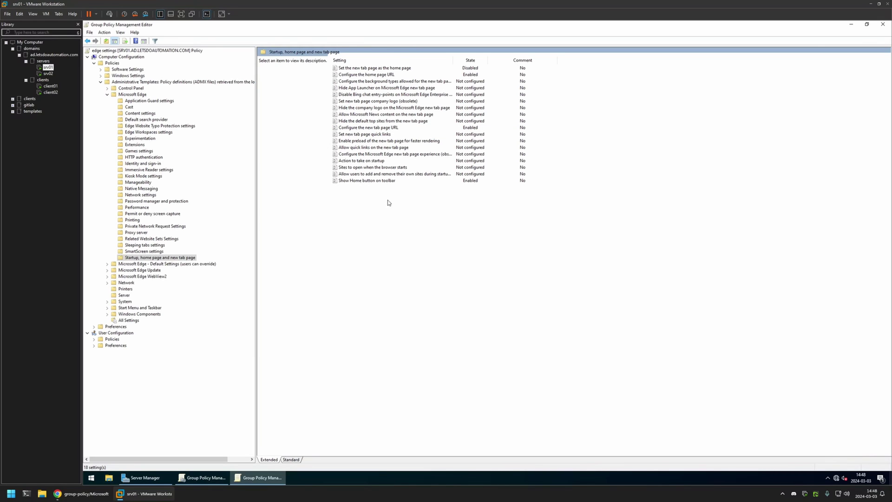
Step: Close the editor, set edge settings' GPO status to 'User configuration settings disabled', then select the computers OU
click(883, 23)
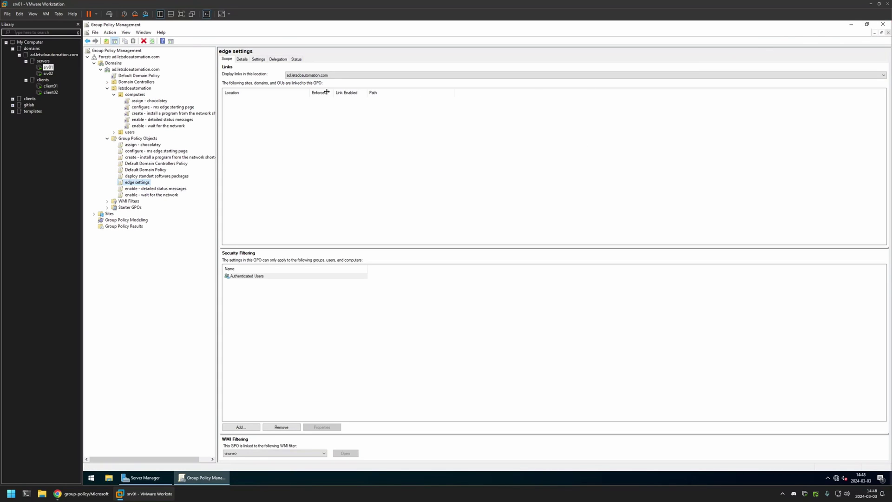
click(239, 59)
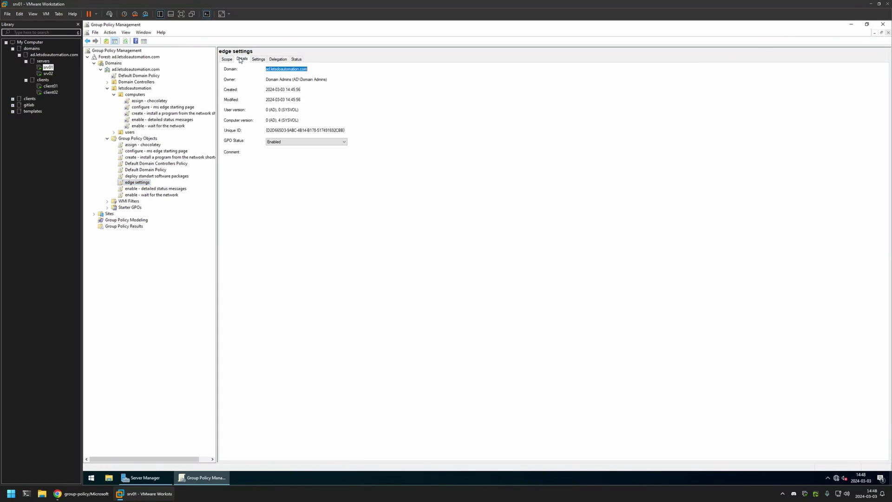
click(267, 142)
click(290, 161)
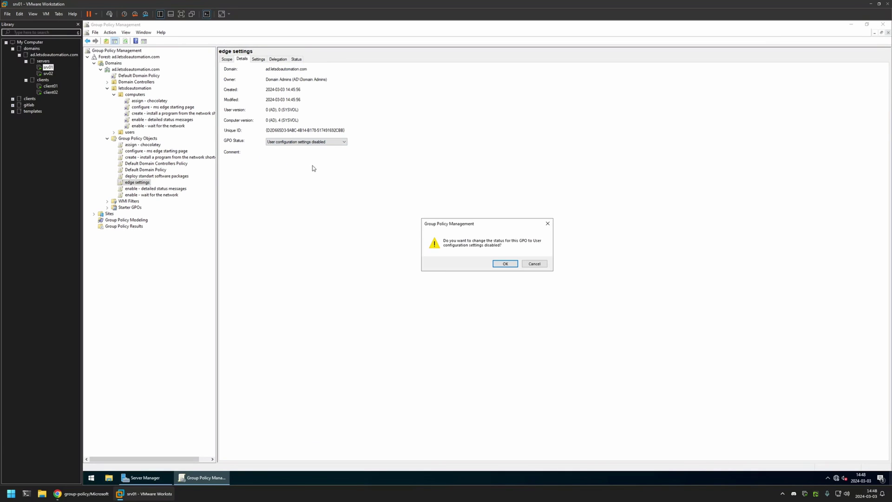
click(503, 262)
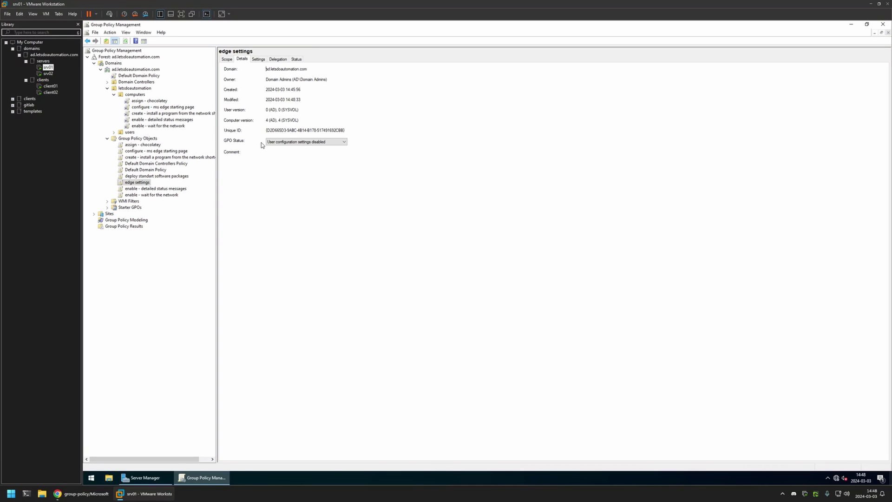
click(135, 95)
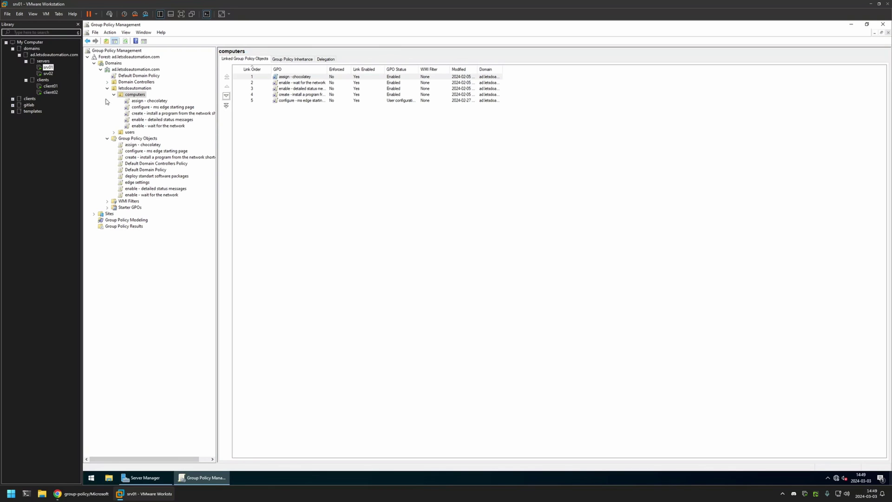
Step: Link 'edge settings' to the computers OU by dragging, then switch to the client01 VM
drag(141, 184, 133, 95)
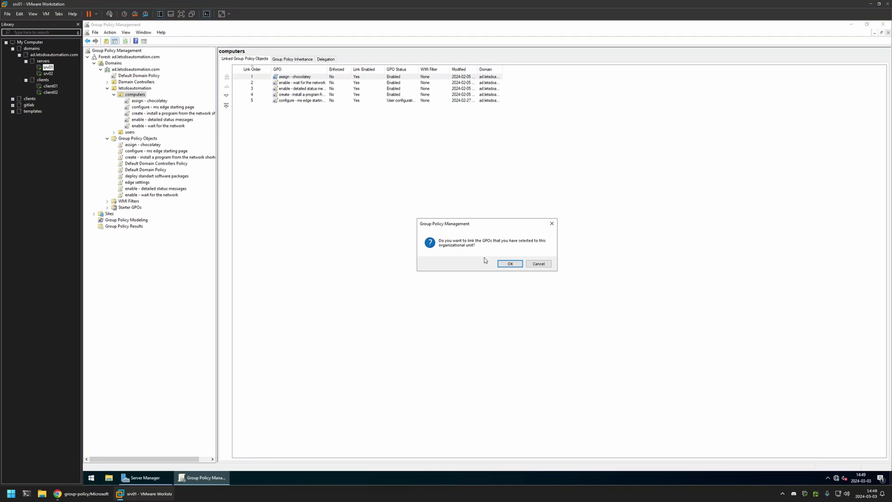
click(509, 263)
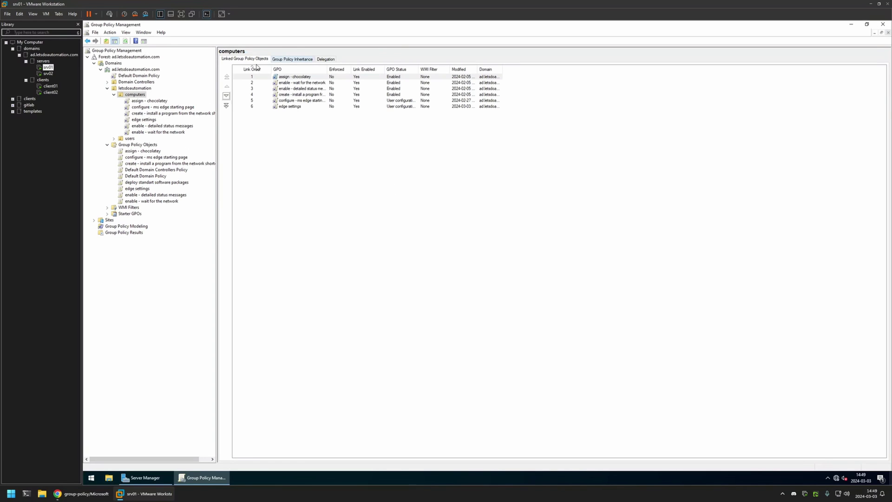
click(276, 114)
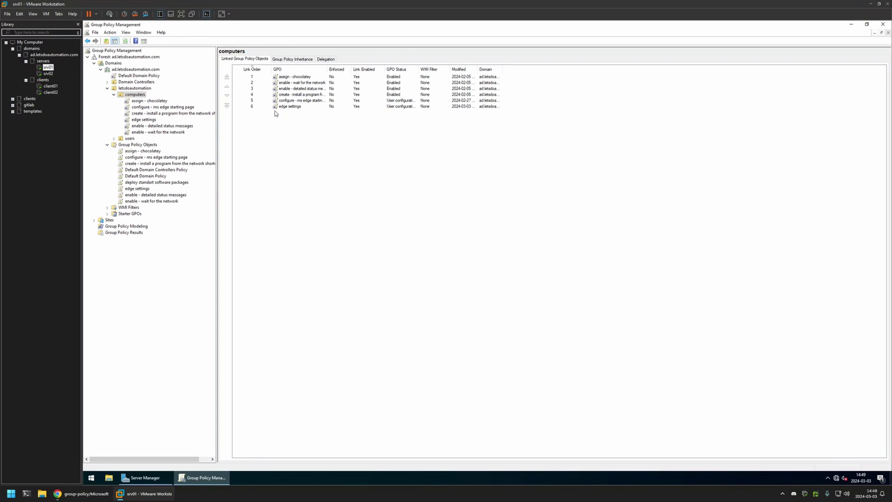
click(50, 86)
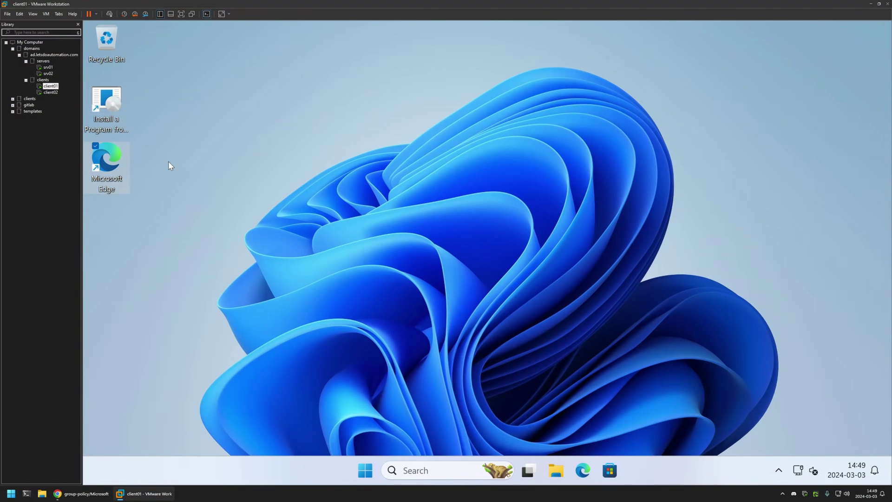
Step: Launch Edge on client01, showing the default Microsoft Start tab, then open Start to search
double_click(112, 158)
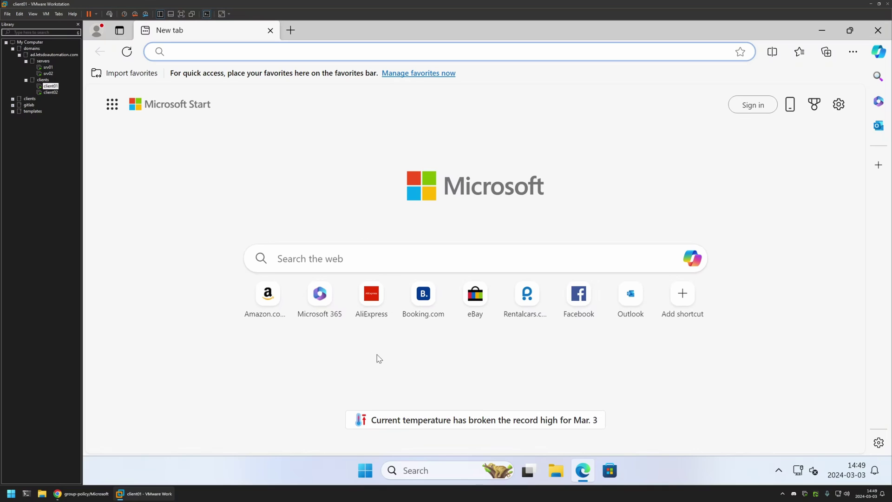
click(362, 469)
Step: Open Command Prompt via 'cmd', run gpupdate, then bring the old Edge window forward
text(cmd)
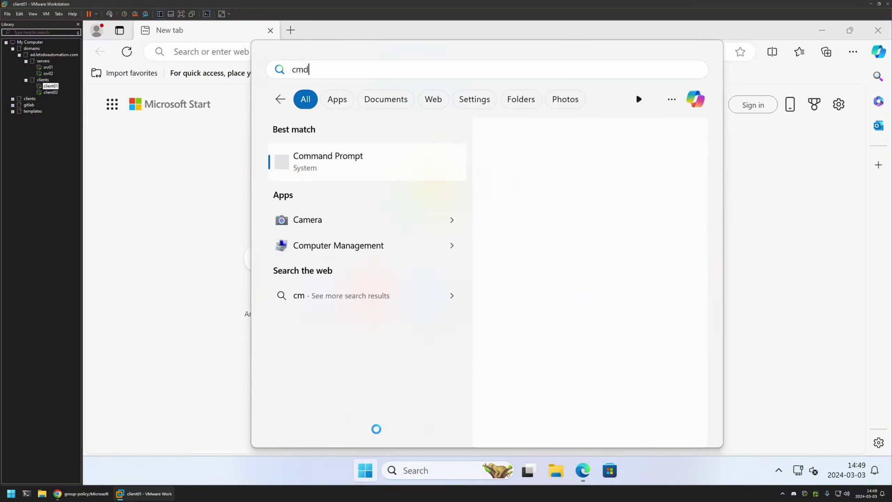
key(Return)
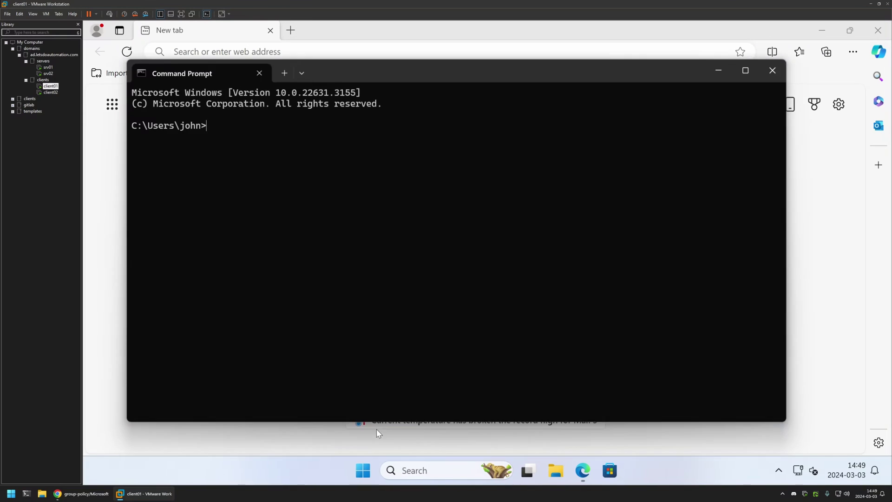
text(gpu)
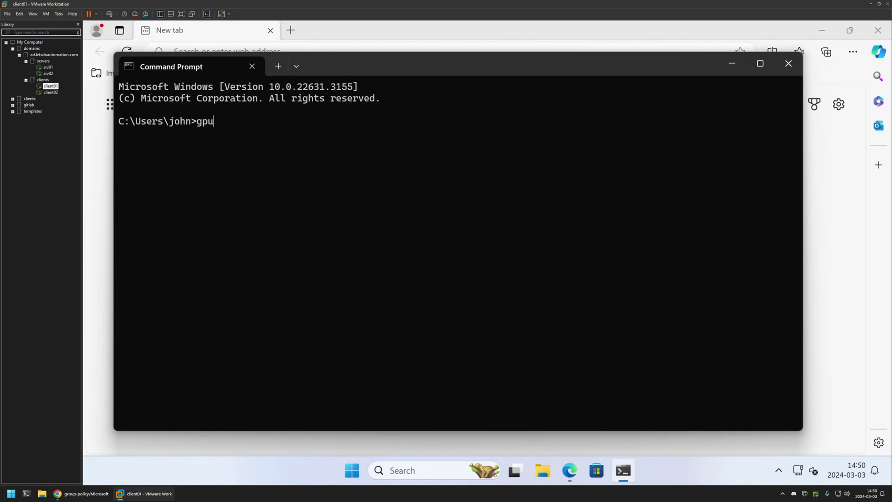
text(pdate)
key(Return)
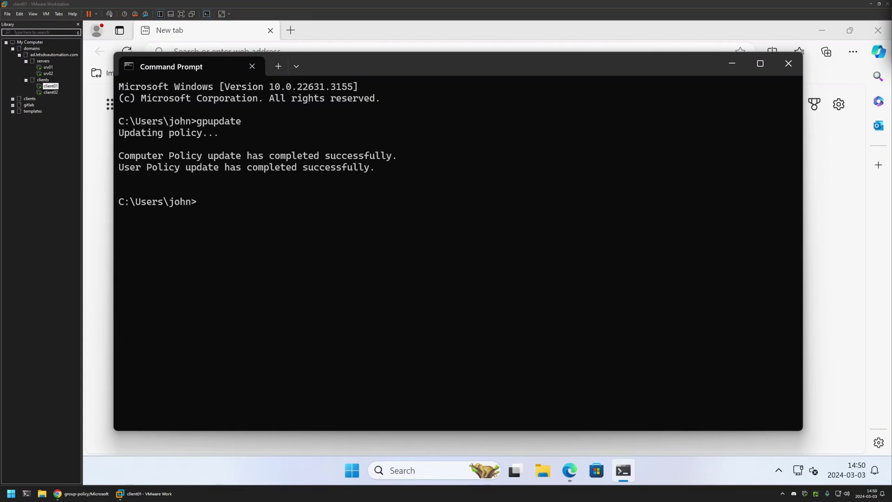
click(344, 32)
Step: Close and relaunch Edge, confirming new tabs show DuckDuckGo and Home loads google.com
click(270, 31)
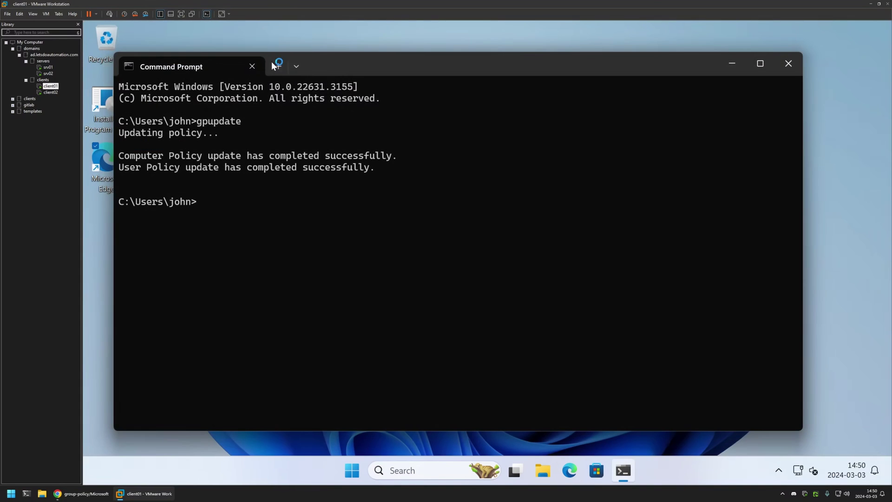
double_click(104, 165)
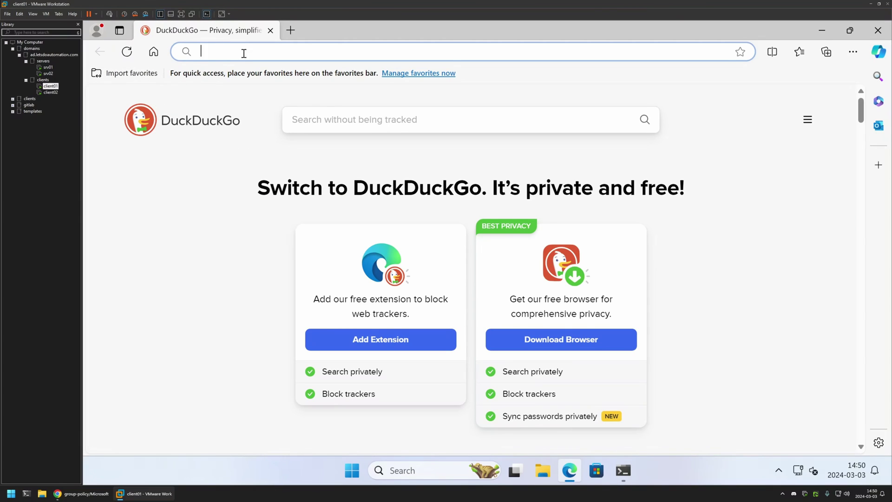
key(ctrl+t)
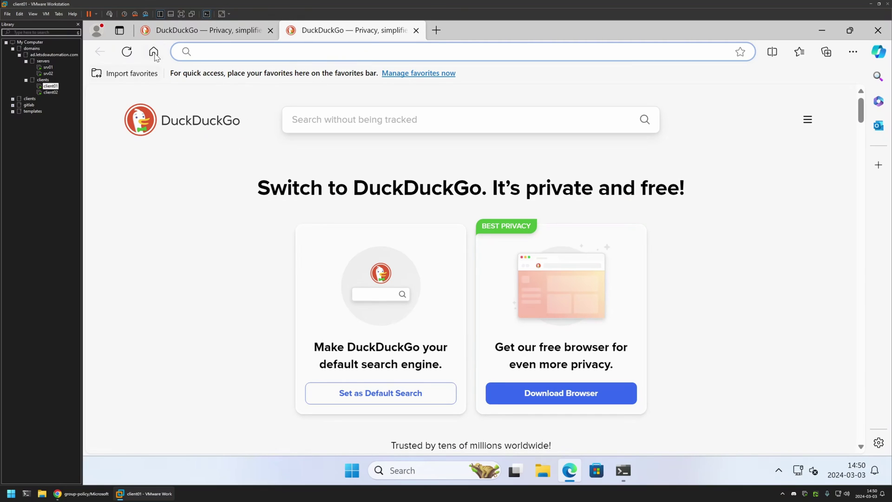
click(153, 52)
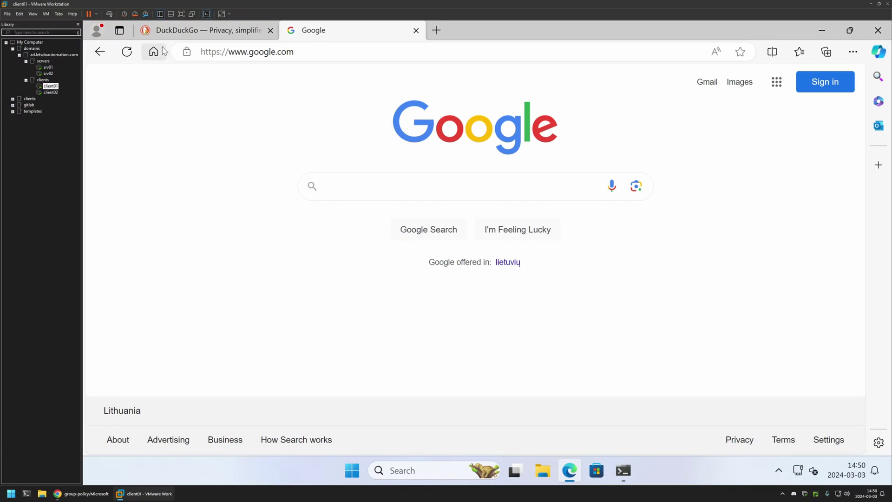